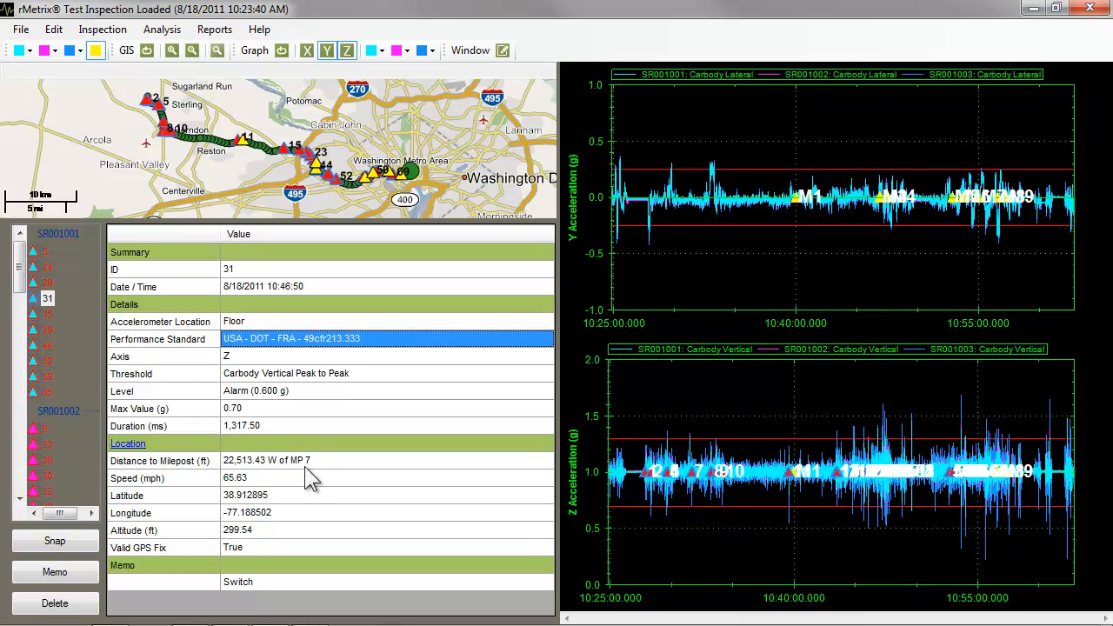
Browse the exception list across the SR001001, SR001002 and Manual groups, displaying manual exception M1.
left_click(309, 462)
left_click(306, 479)
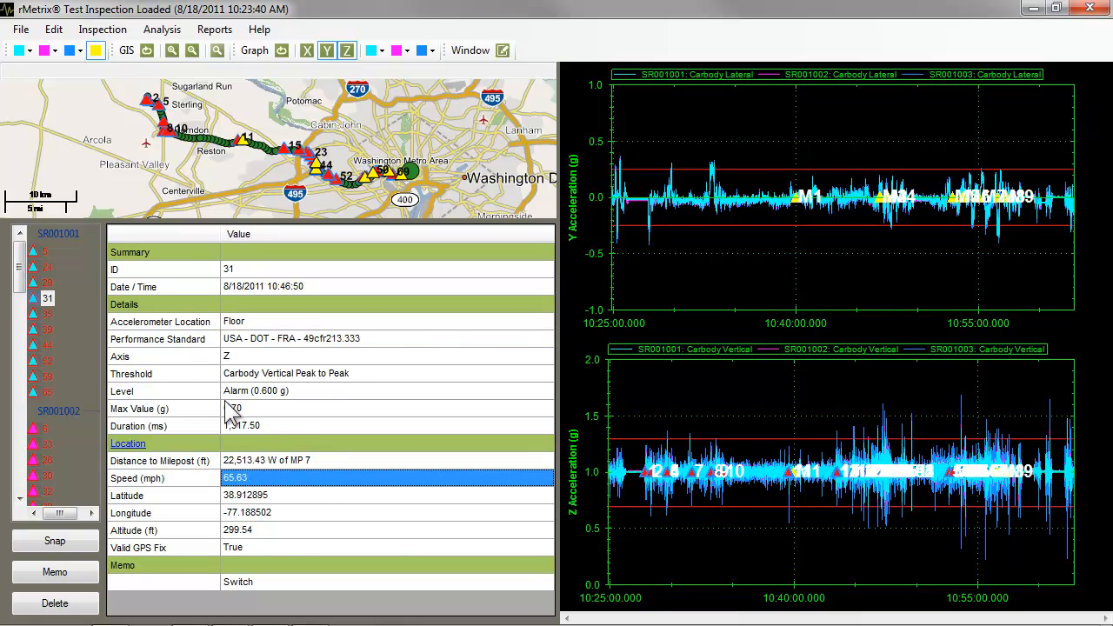
left_click(46, 301)
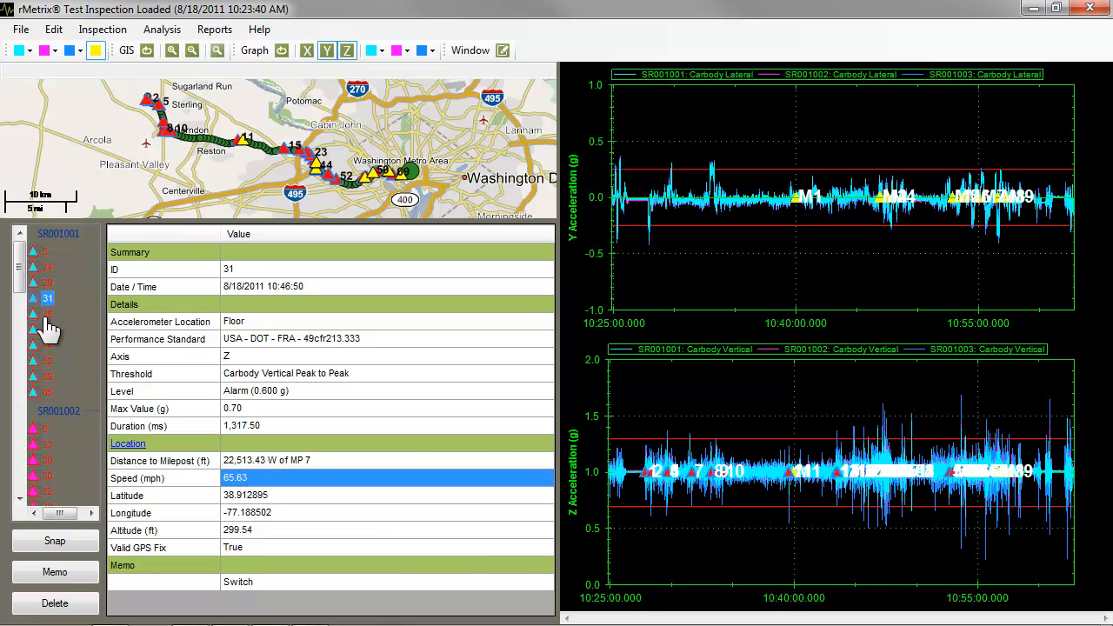
left_click(47, 314)
left_click(57, 235)
left_click(53, 411)
left_click_drag(19, 291, 22, 496)
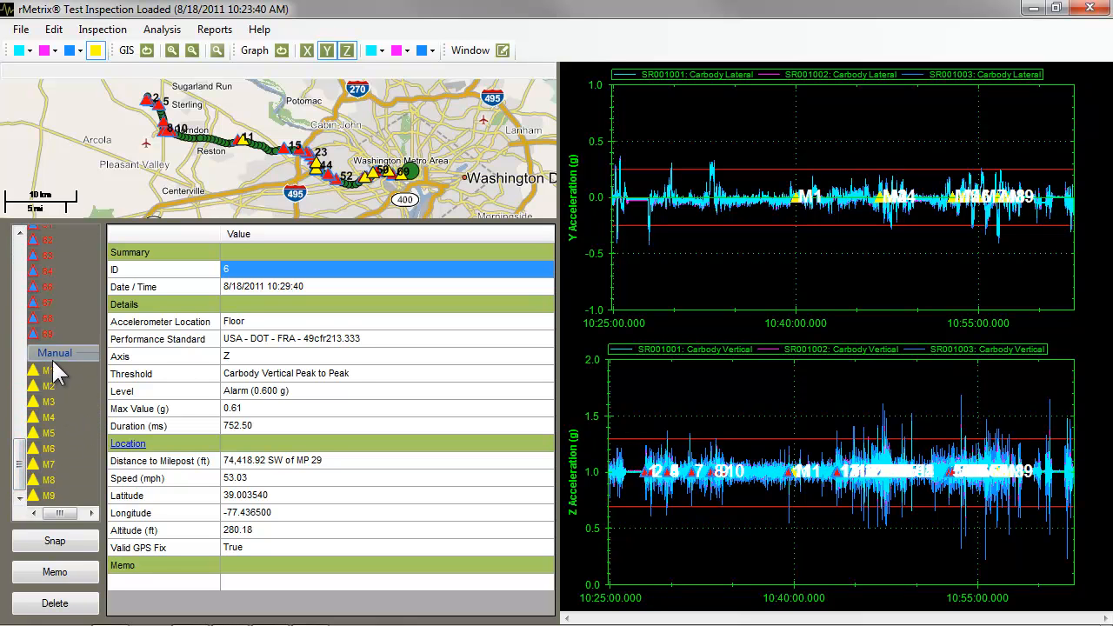
left_click(53, 373)
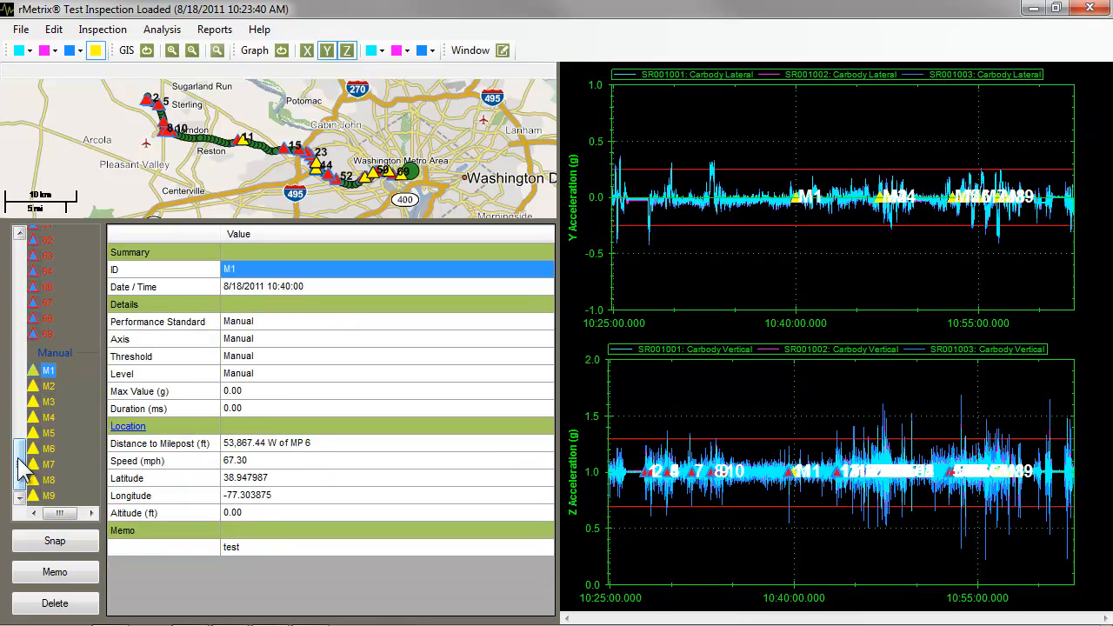
left_click_drag(20, 465, 25, 244)
Display exception 31 in the SR001001 group and examine its summary ID and date/time.
left_click(48, 300)
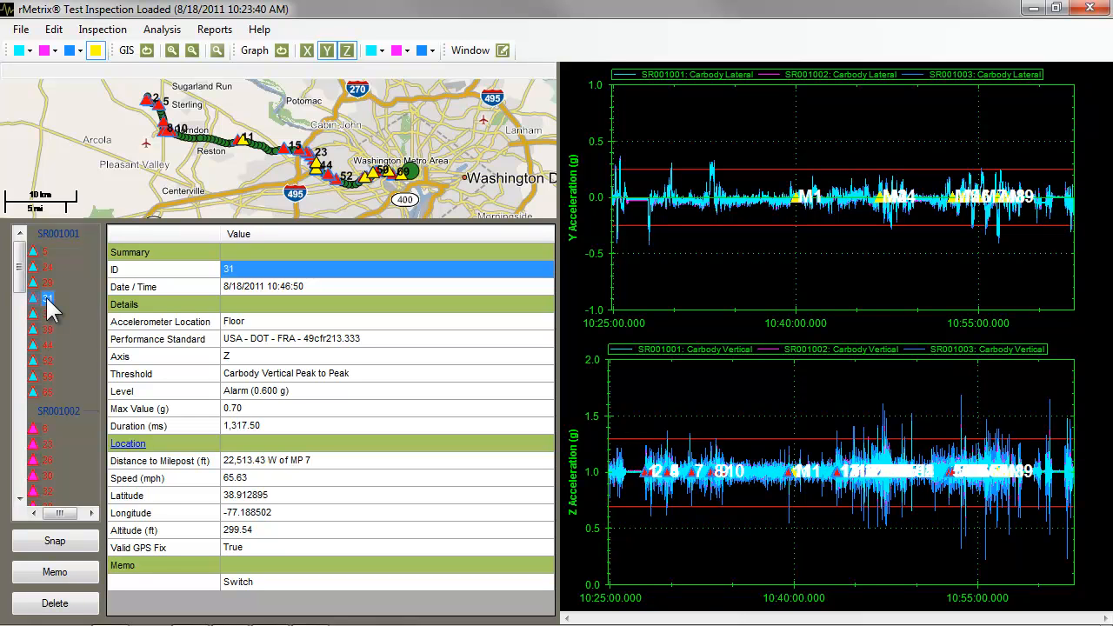
left_click(243, 253)
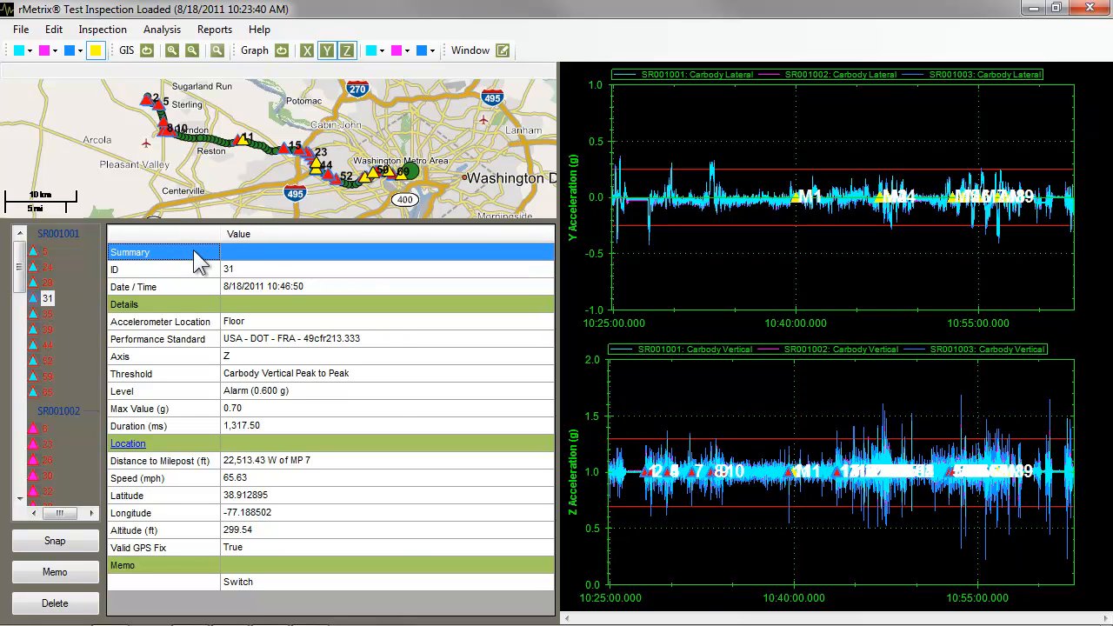
left_click(258, 271)
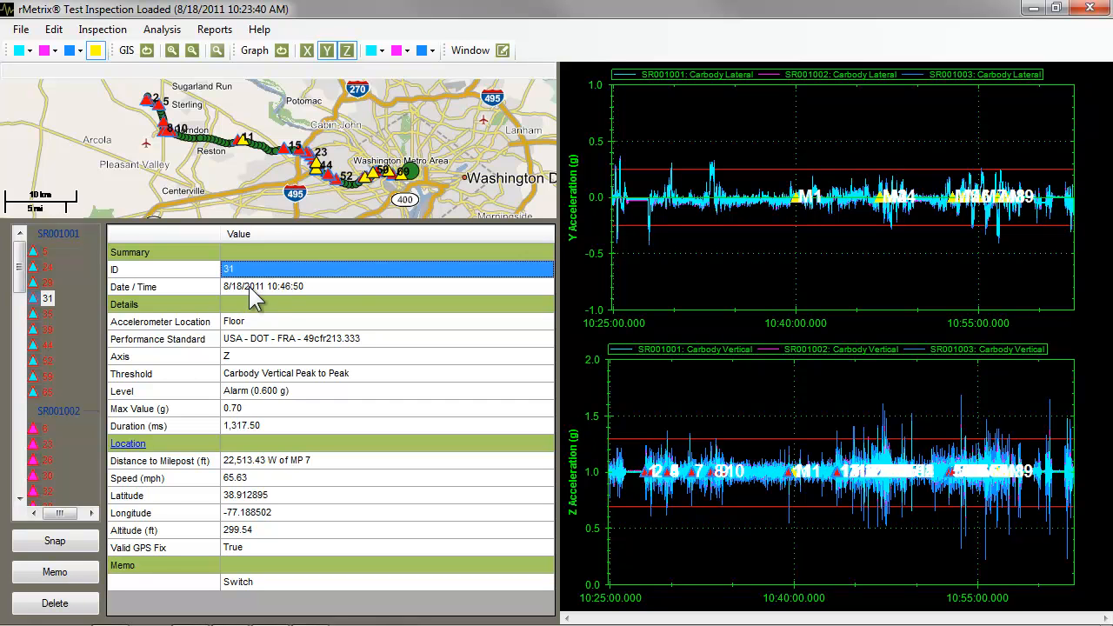
left_click(253, 290)
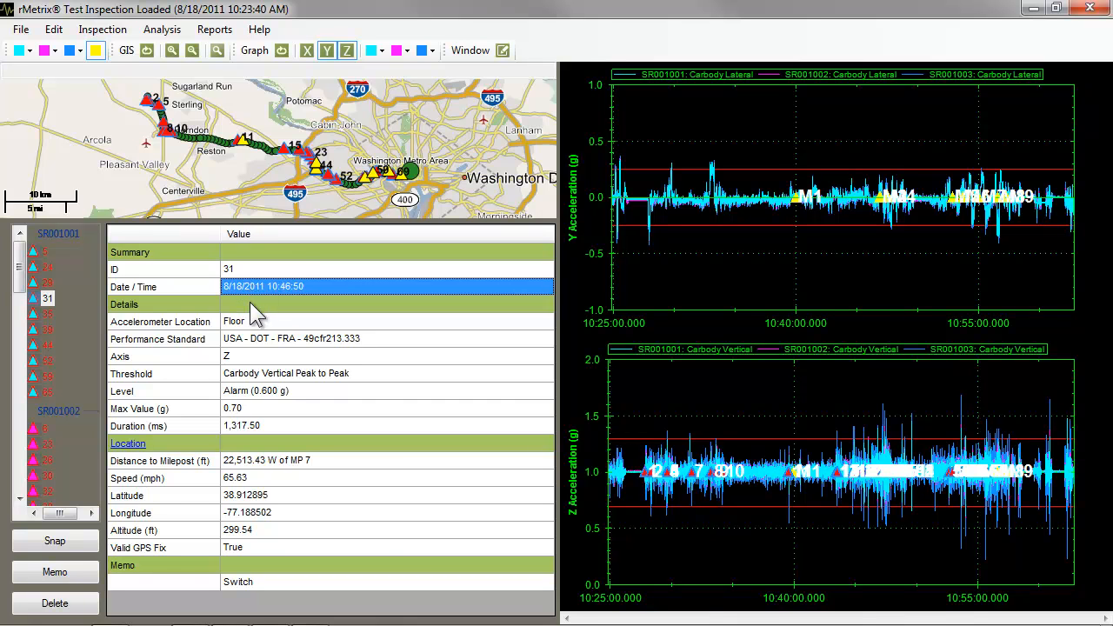
Examine exception 31's details from accelerometer location and performance standard through axis, threshold, level, maximum value and duration.
left_click(249, 302)
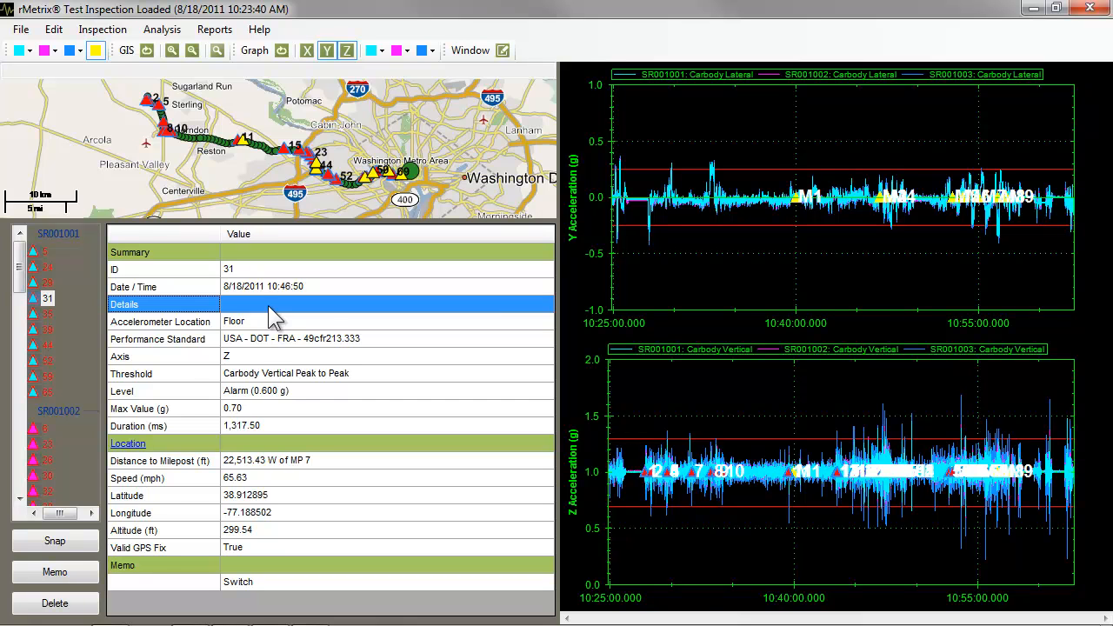
left_click(271, 329)
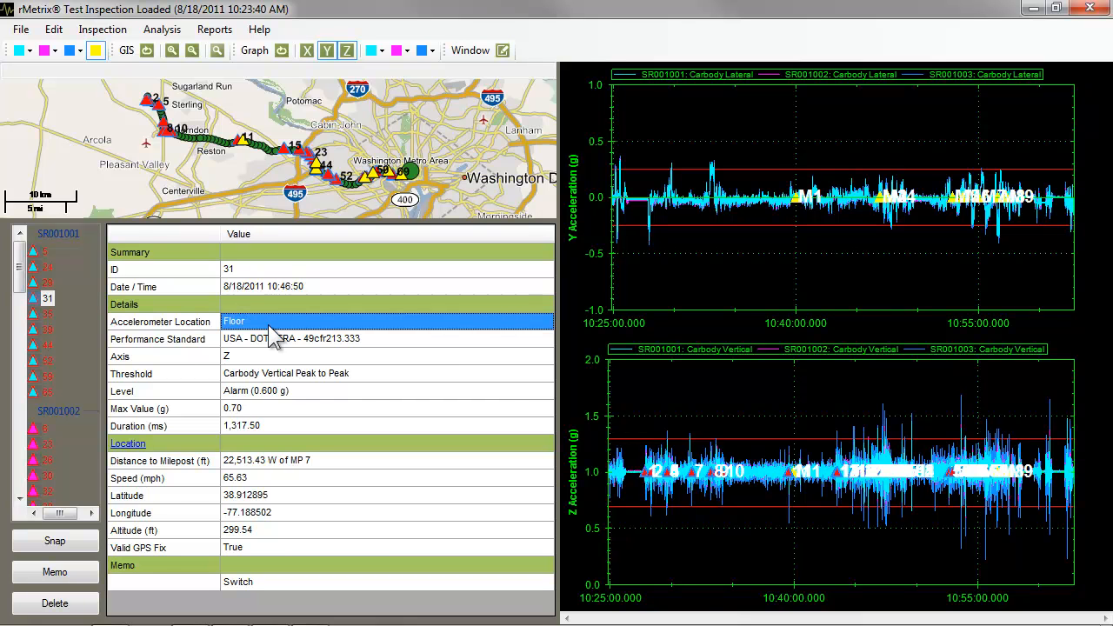
left_click(270, 345)
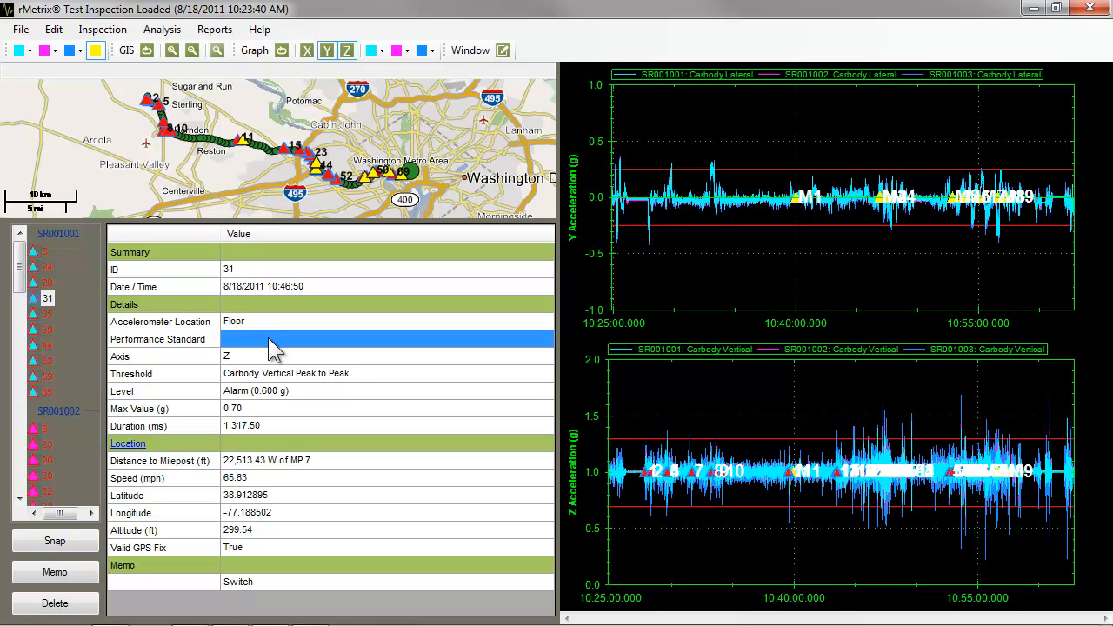
left_click(269, 359)
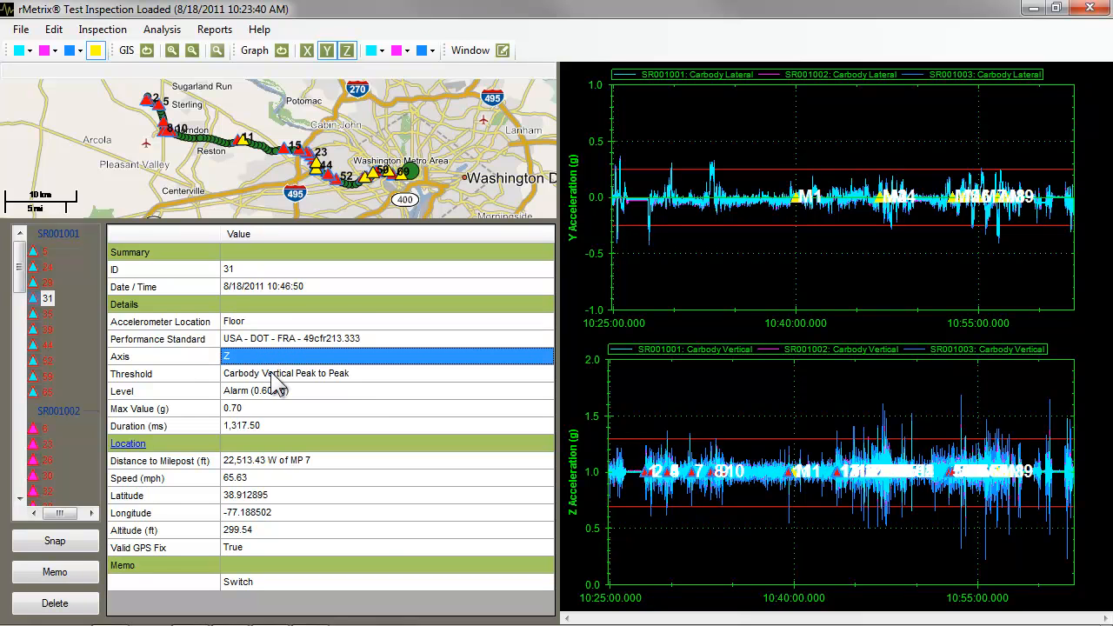
left_click(272, 376)
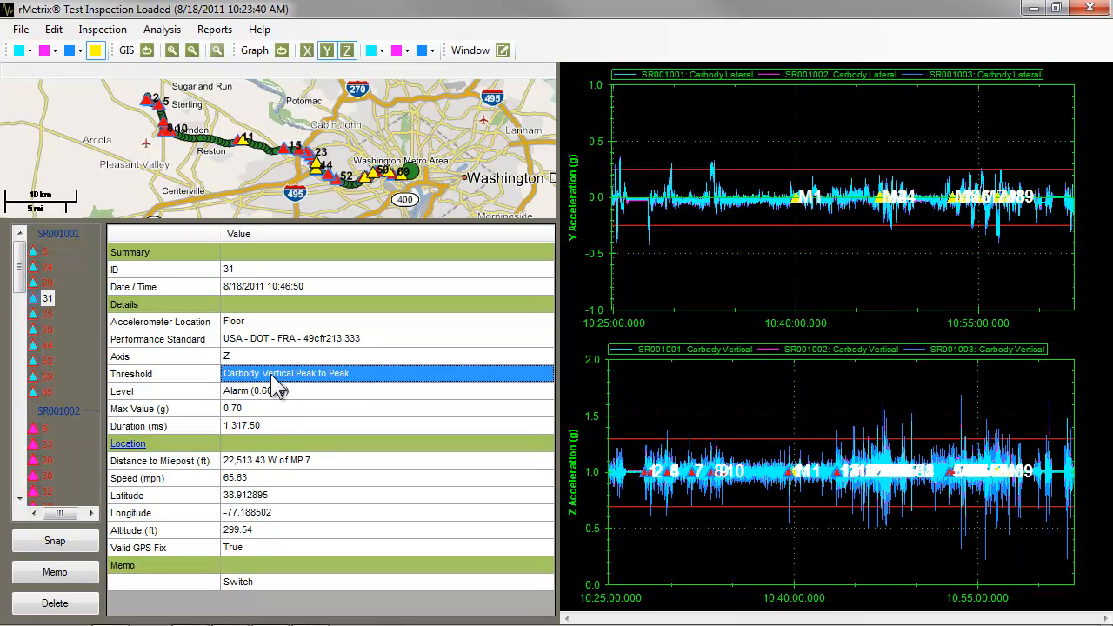
left_click(277, 394)
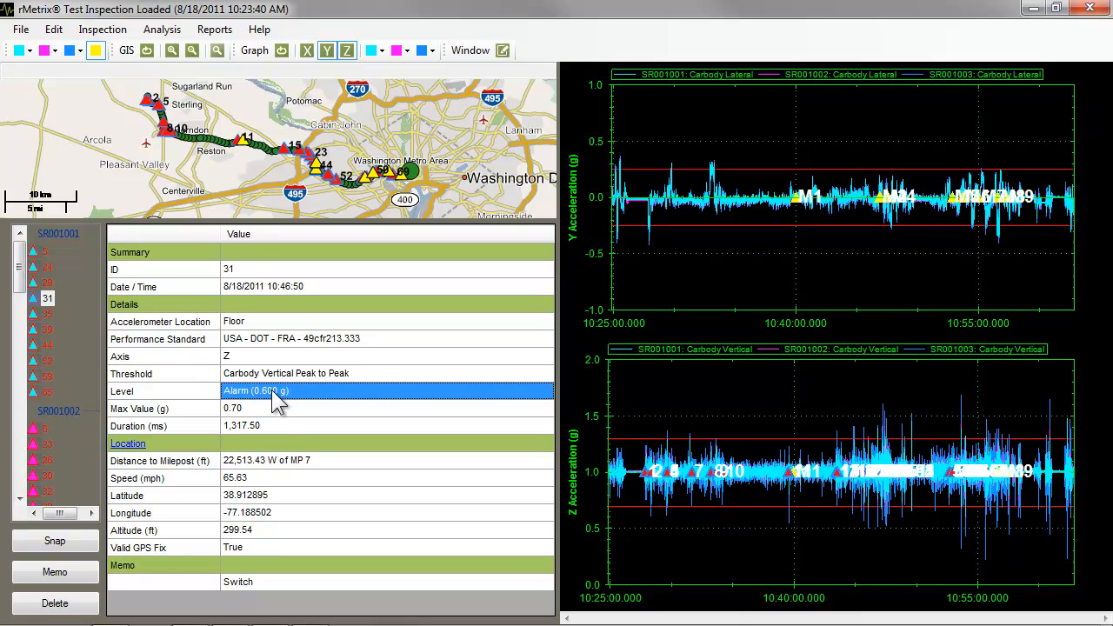
left_click(273, 413)
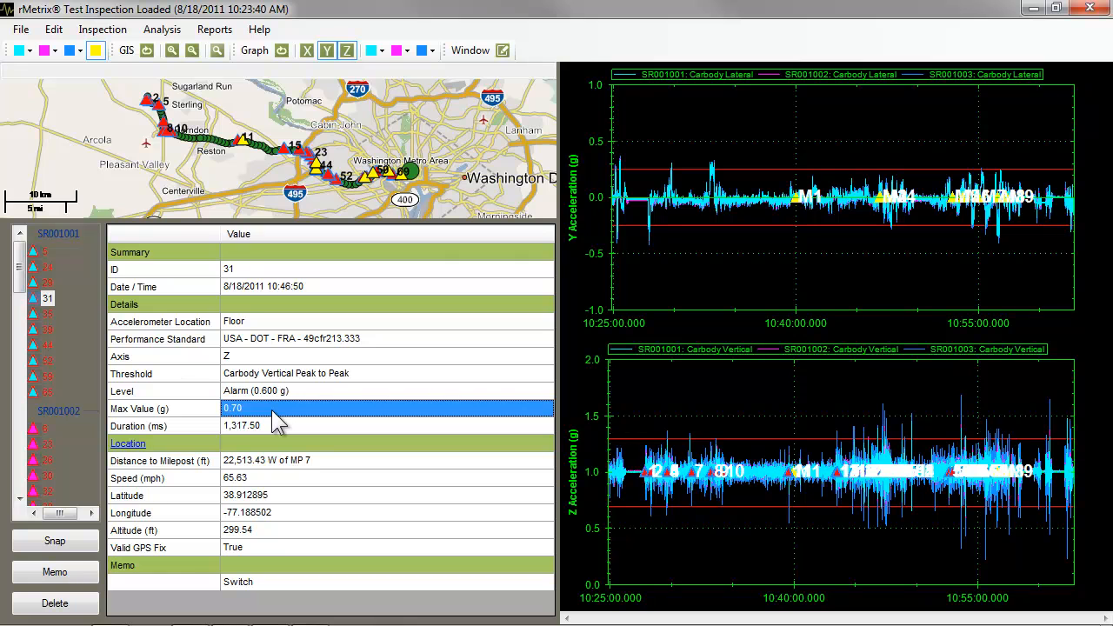
left_click(272, 428)
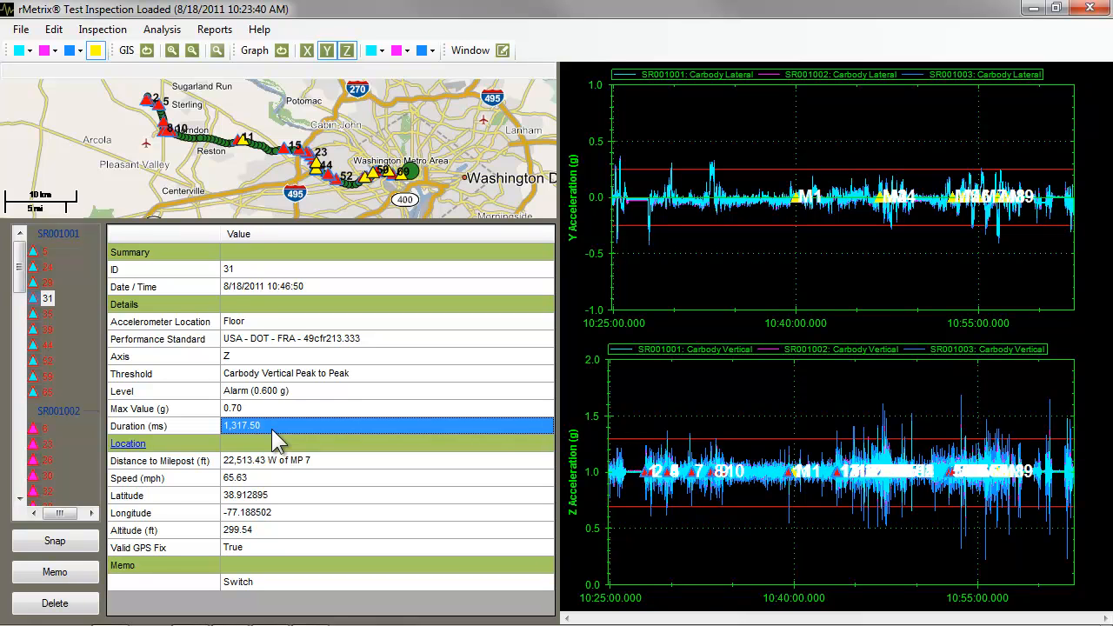
Examine exception 31's location data: milepost distance, speed, latitude, longitude, altitude and GPS fix validity.
left_click(280, 444)
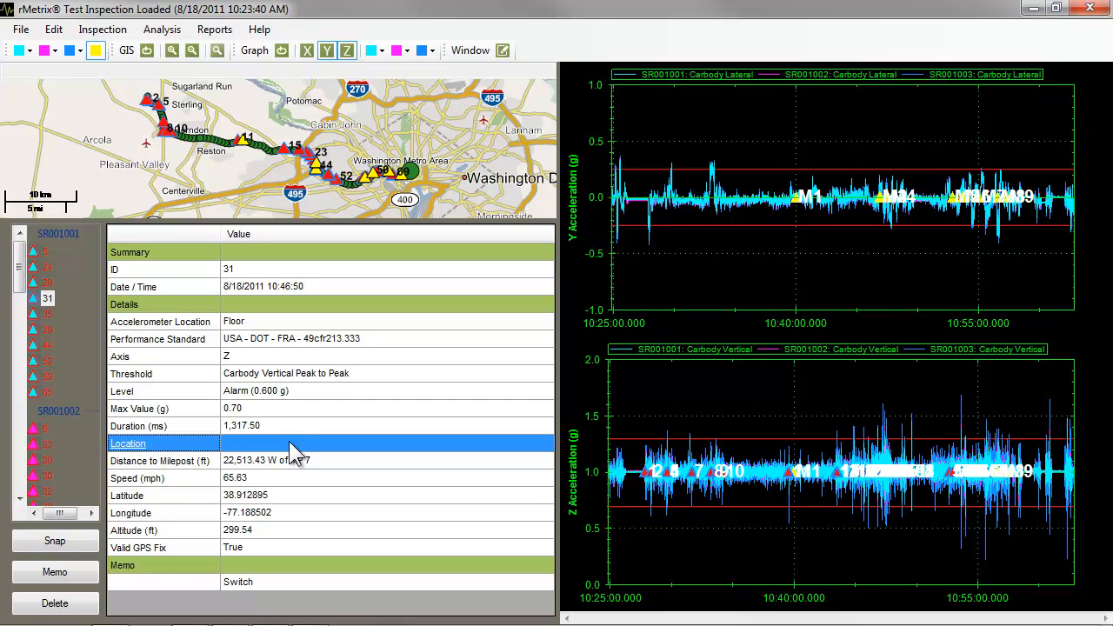
left_click(274, 464)
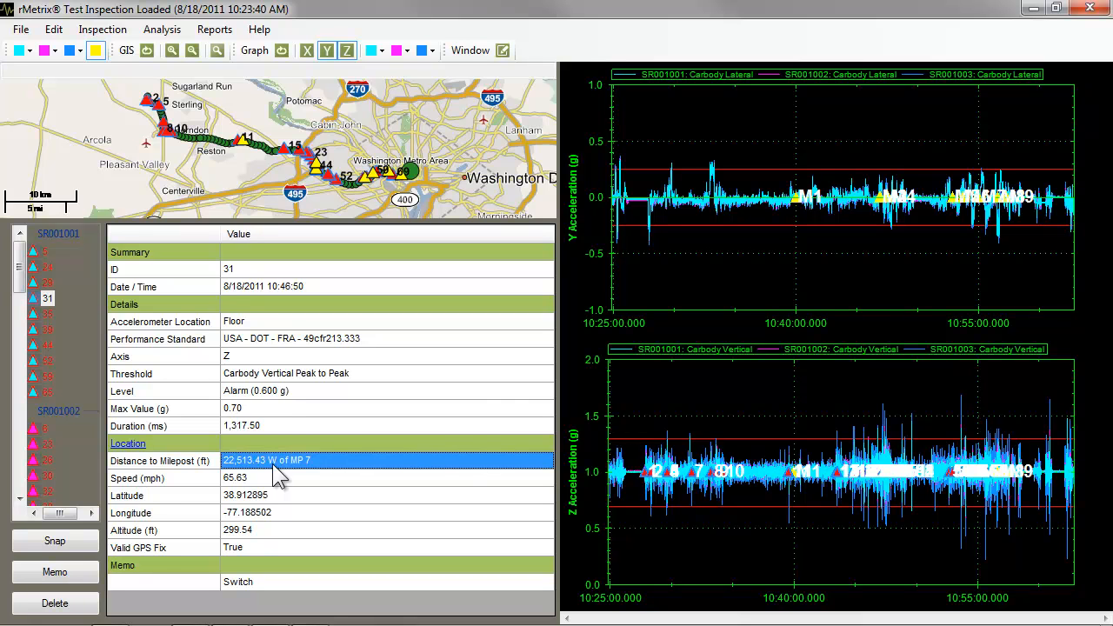
left_click(275, 476)
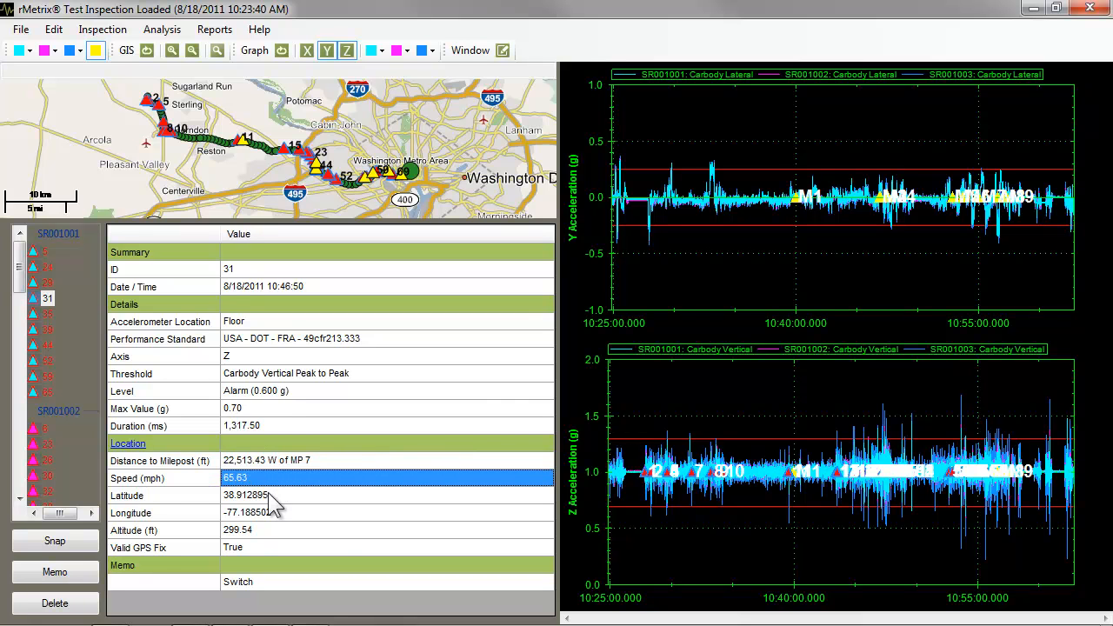
left_click(270, 494)
left_click(271, 511)
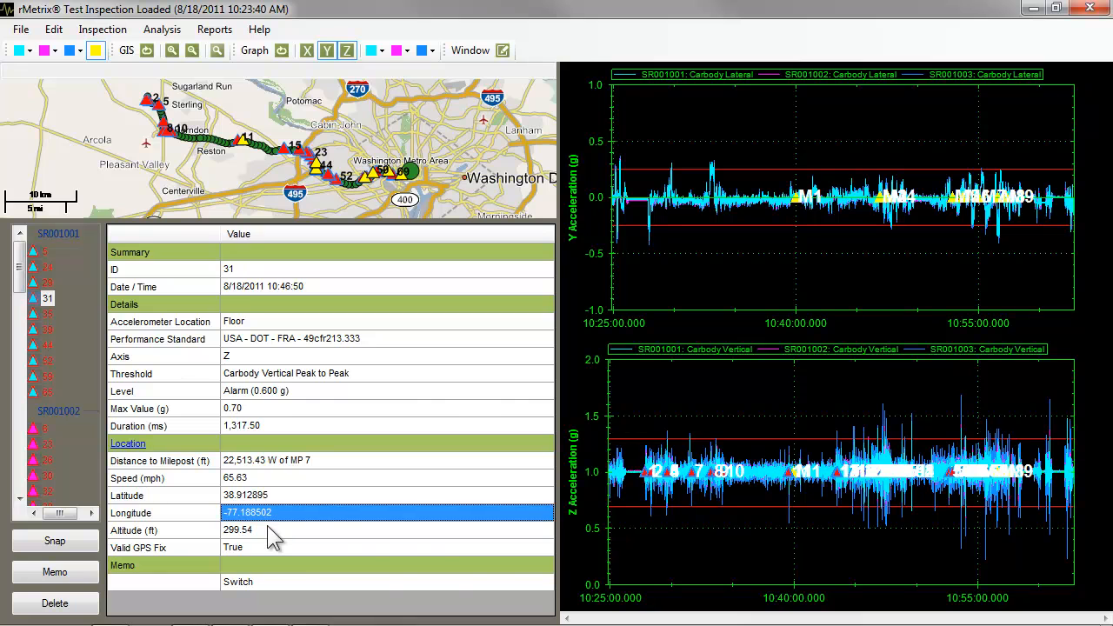
left_click(268, 530)
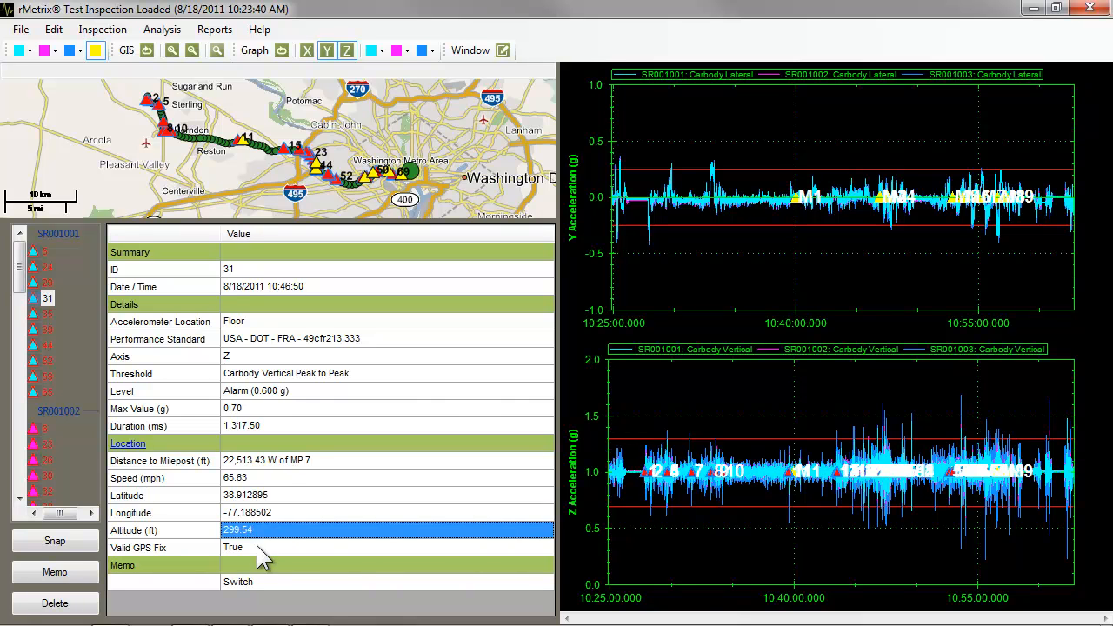
left_click(258, 549)
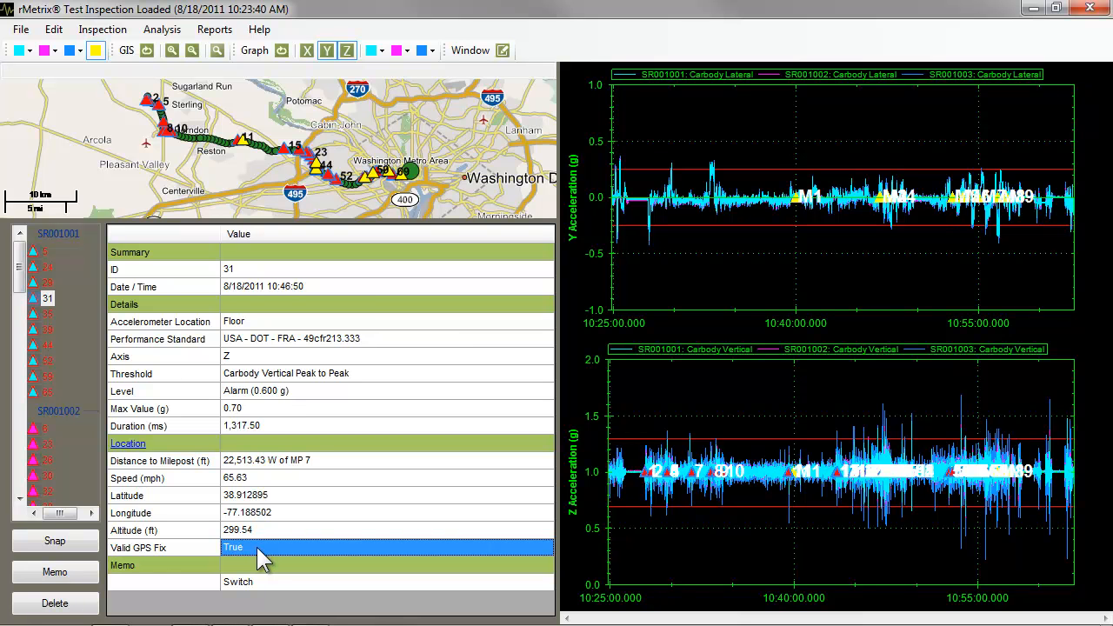
View exception 31's location in Google Maps through its location link, and close the browser window.
left_click(131, 443)
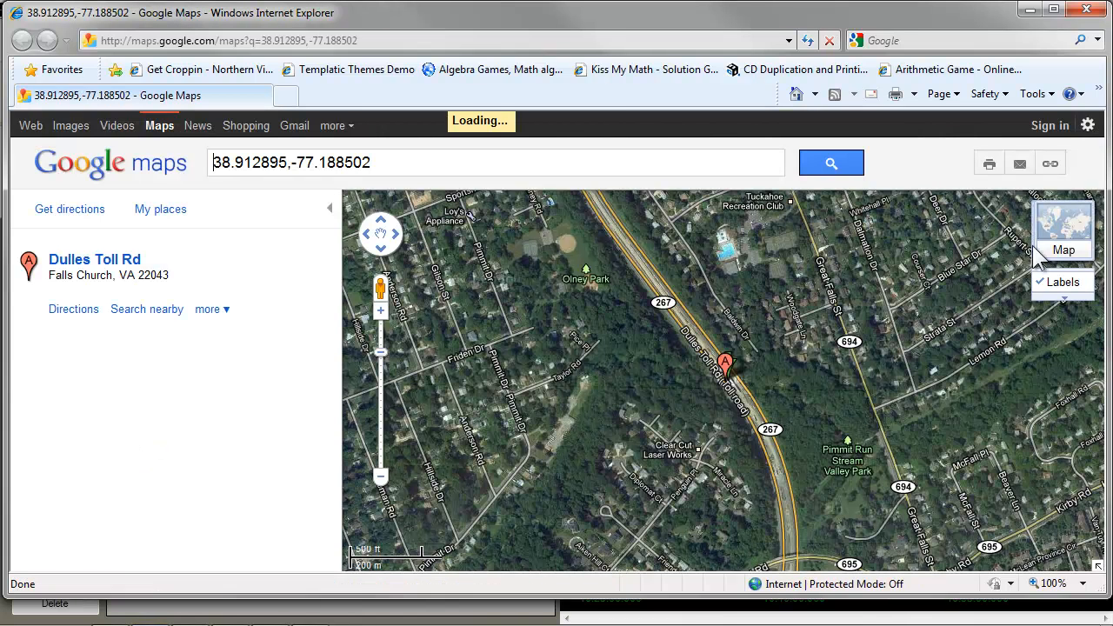
mouse_move(1065, 231)
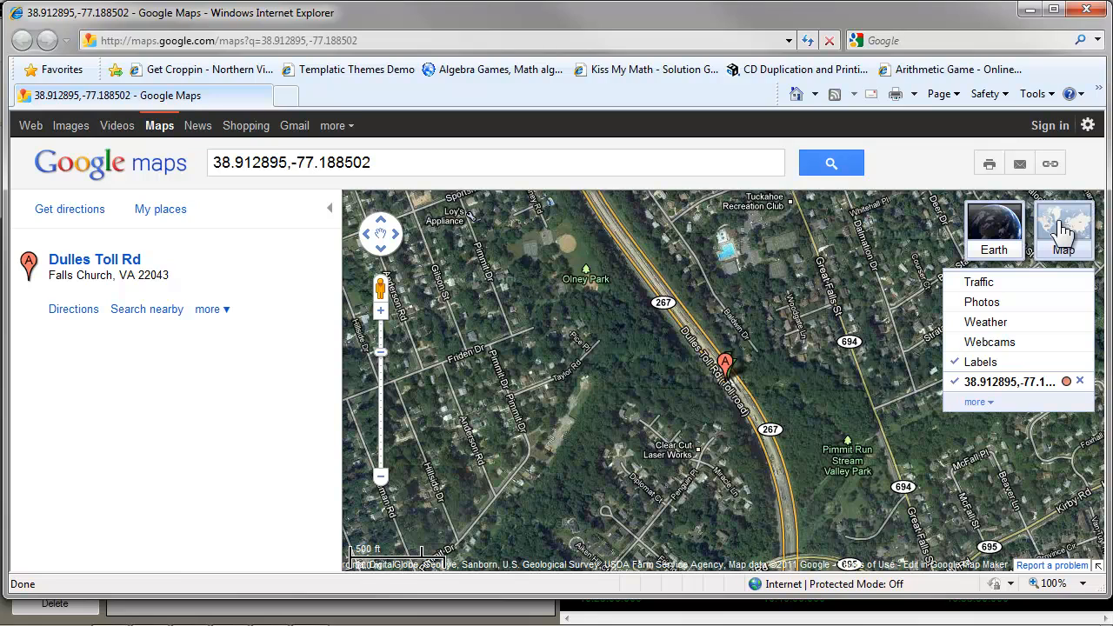
left_click(1088, 11)
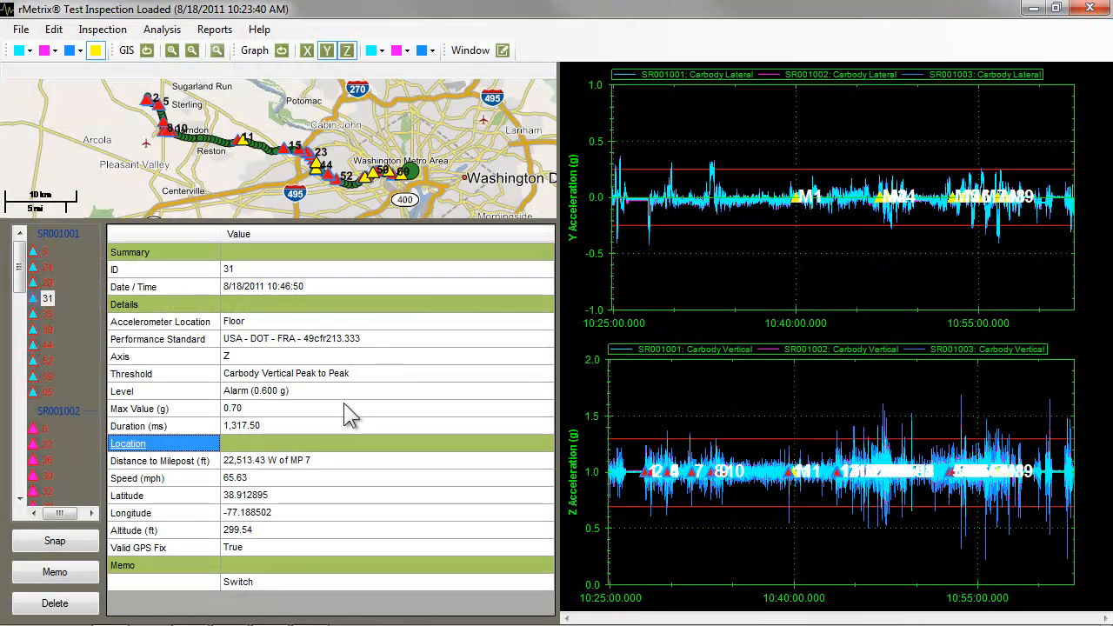
Snap the map and acceleration graphs to exception 31.
left_click(271, 567)
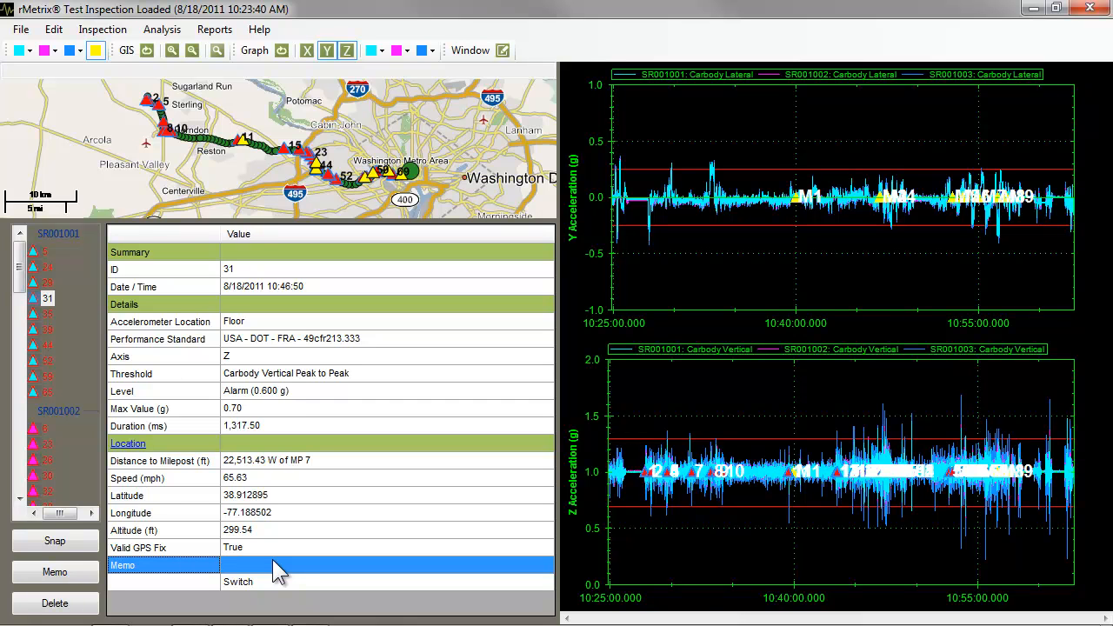
left_click(74, 543)
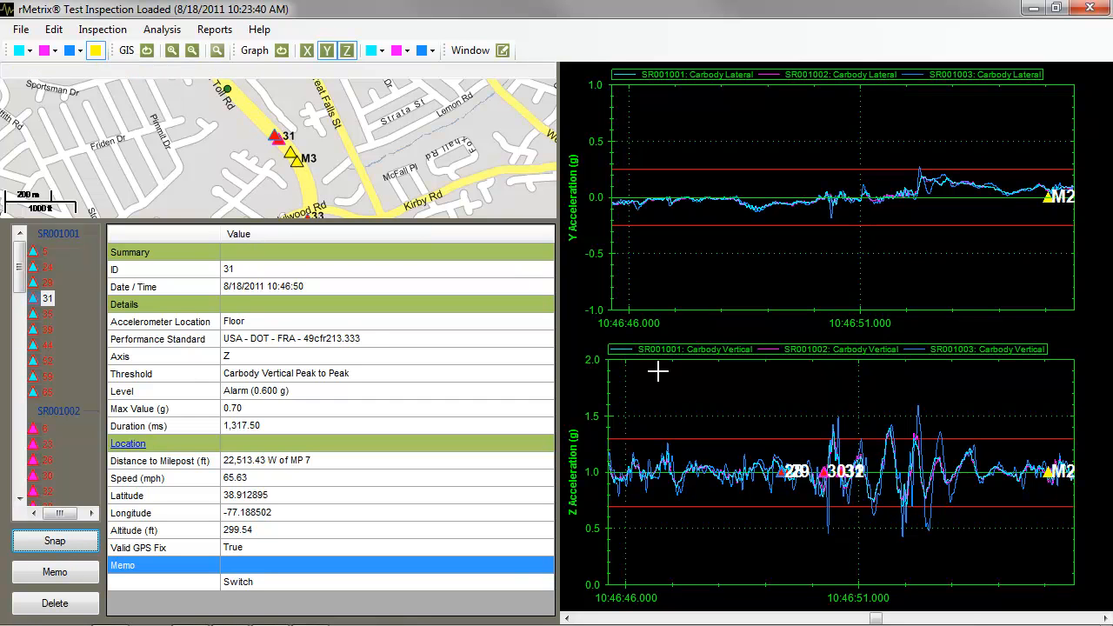
left_click(242, 270)
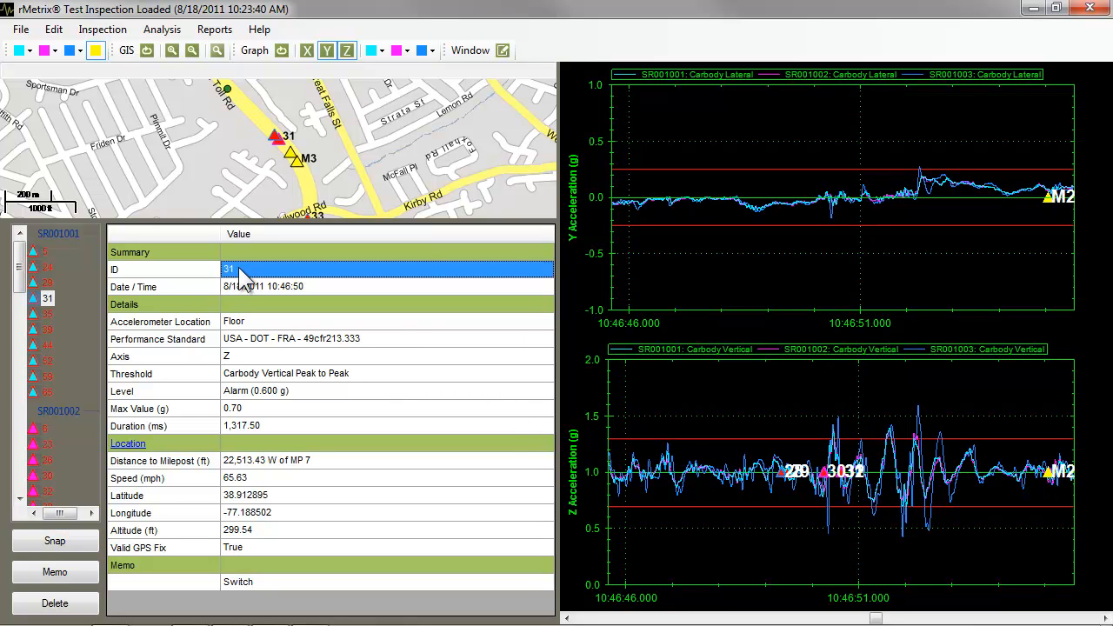
Extend exception 31's memo to read "Switch– follow up" and save it.
left_click(55, 573)
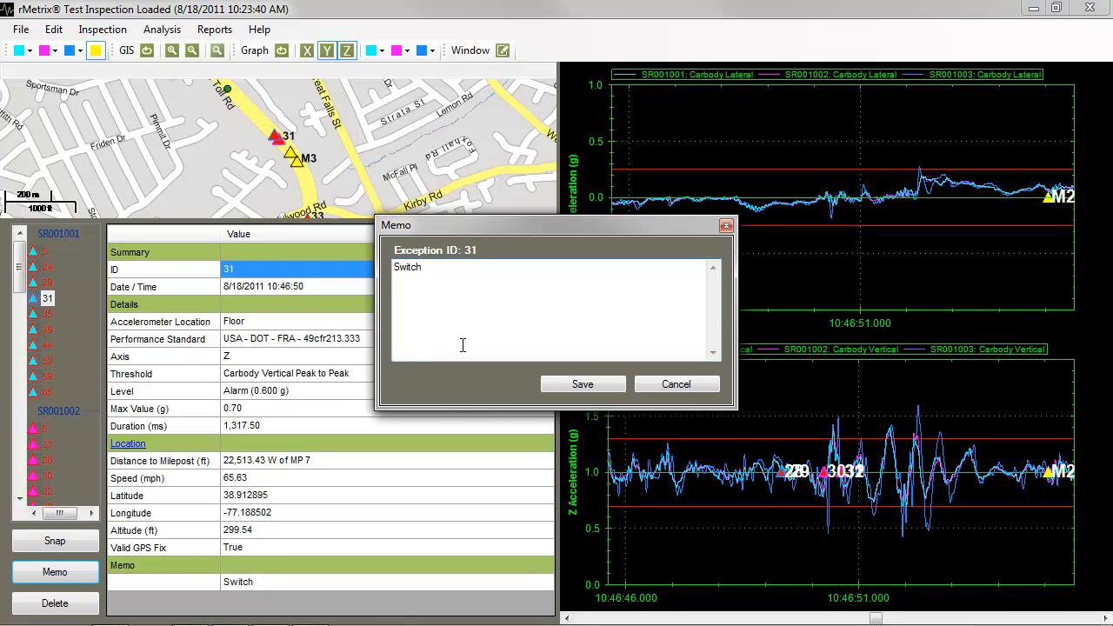
type("-follow up")
left_click(578, 385)
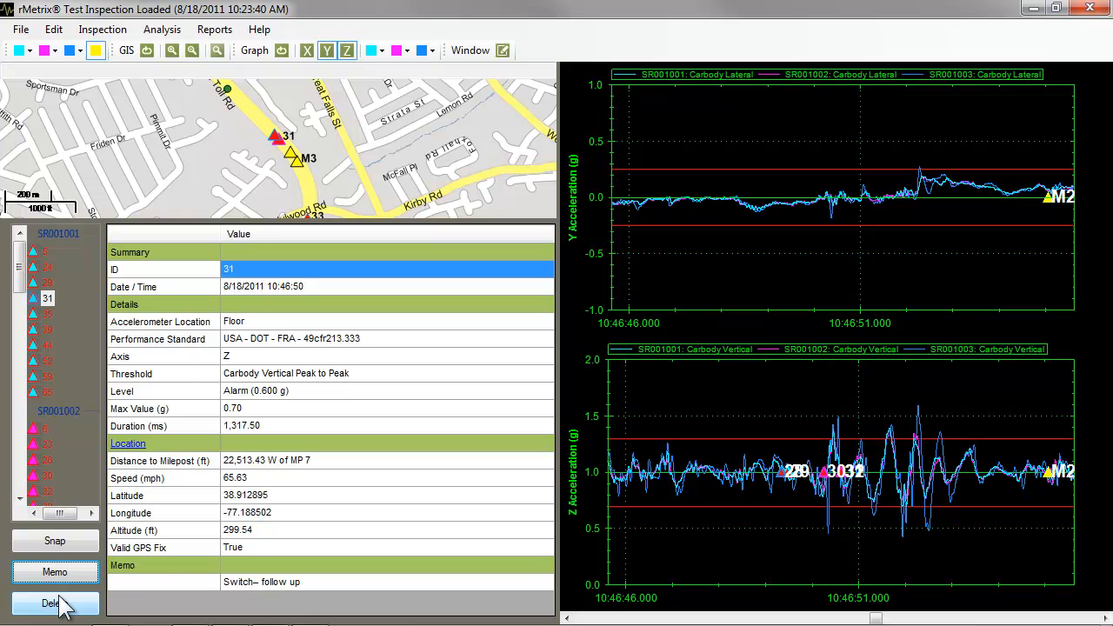
Delete manual exception M9 from the end of the exception list.
left_click_drag(19, 283, 19, 469)
left_click(46, 496)
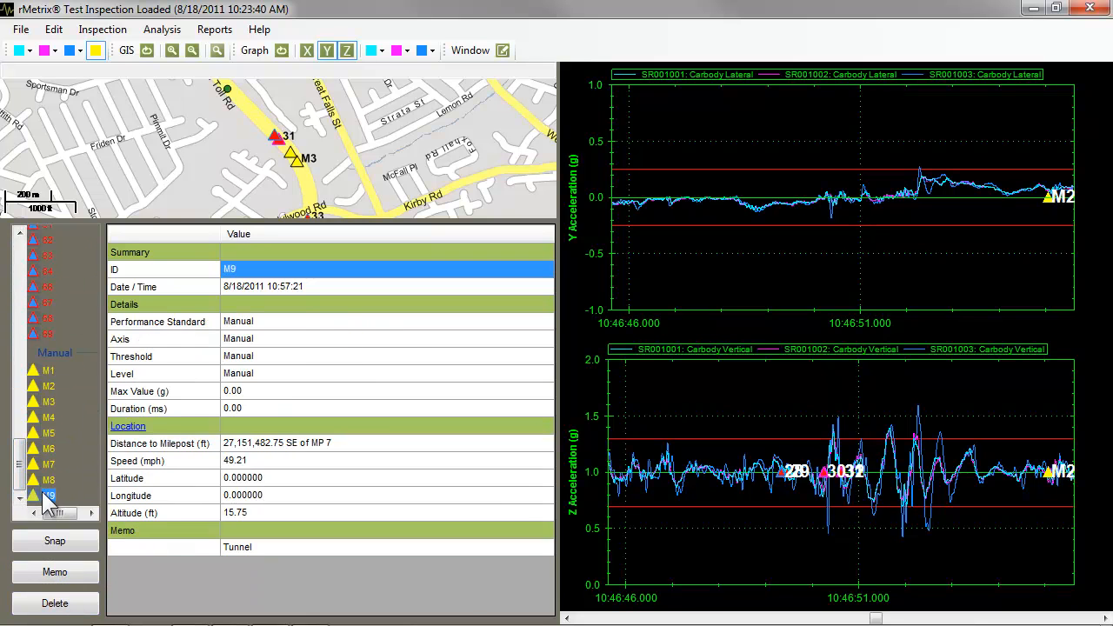
left_click(55, 604)
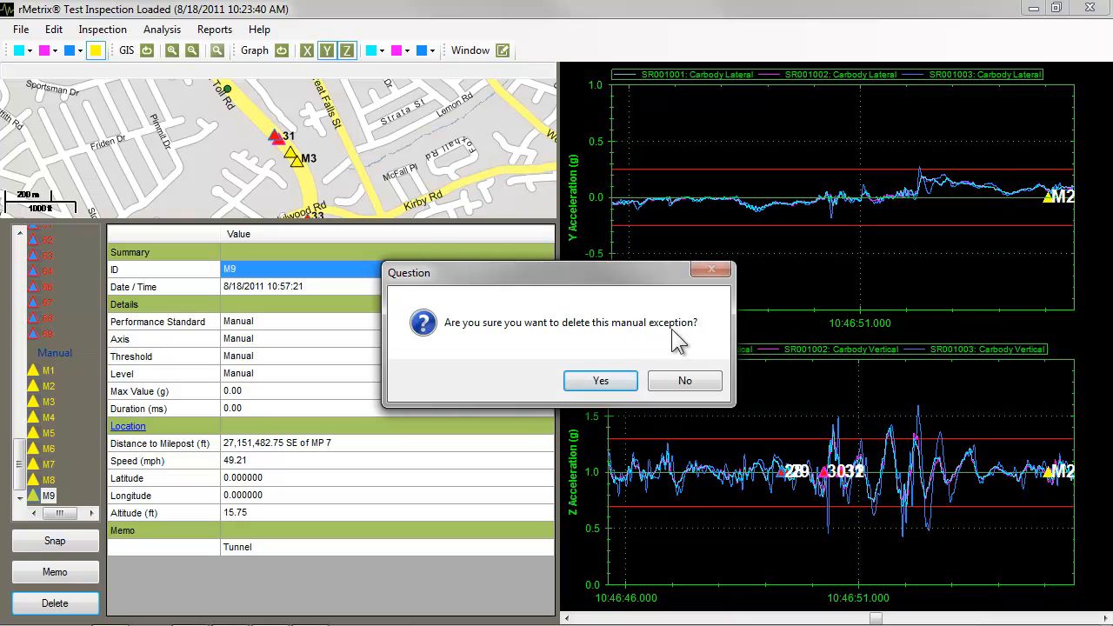
left_click(602, 381)
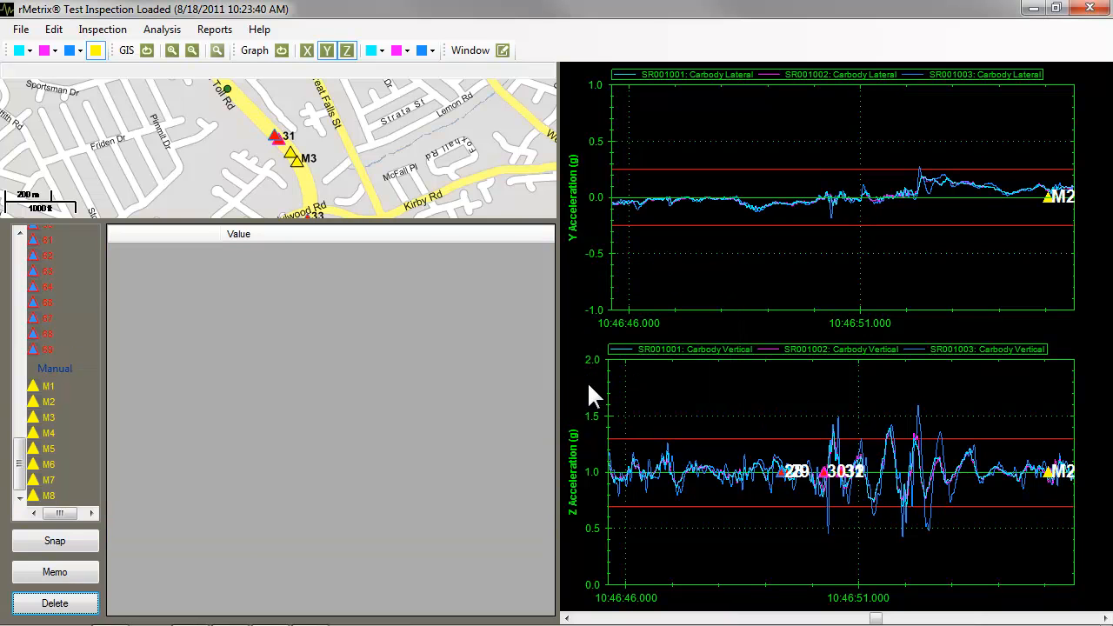
Display the details of exception 63 and go back to the SR001001 group at the start of the exception list.
left_click(46, 270)
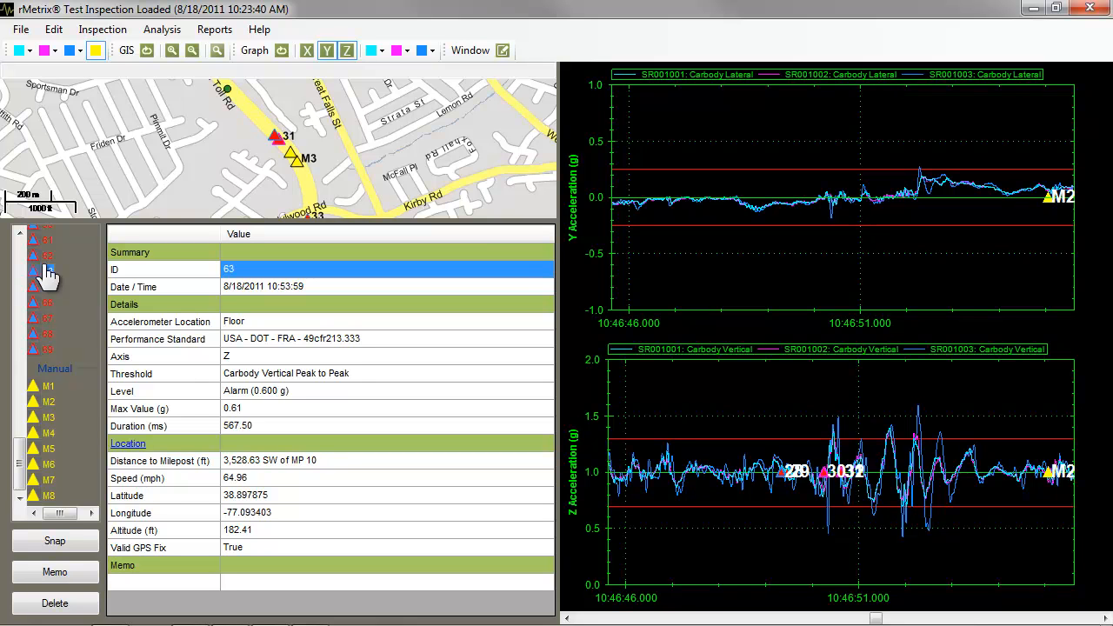
left_click_drag(19, 465, 21, 247)
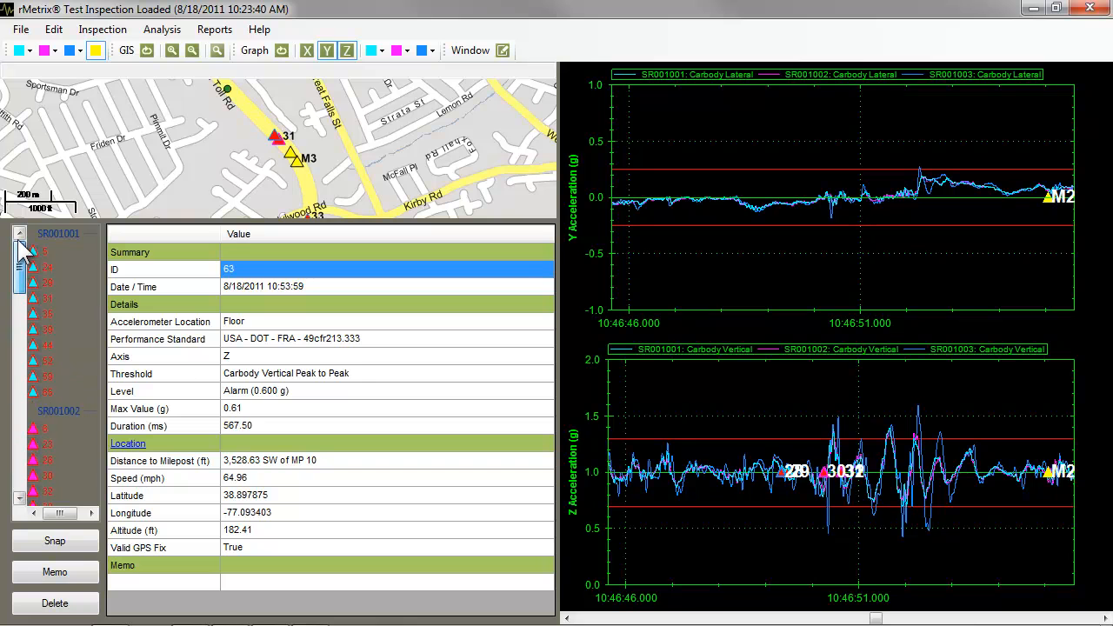
Display the details of exception 5 and set the exception standard for SR001001 to None.
left_click(39, 253)
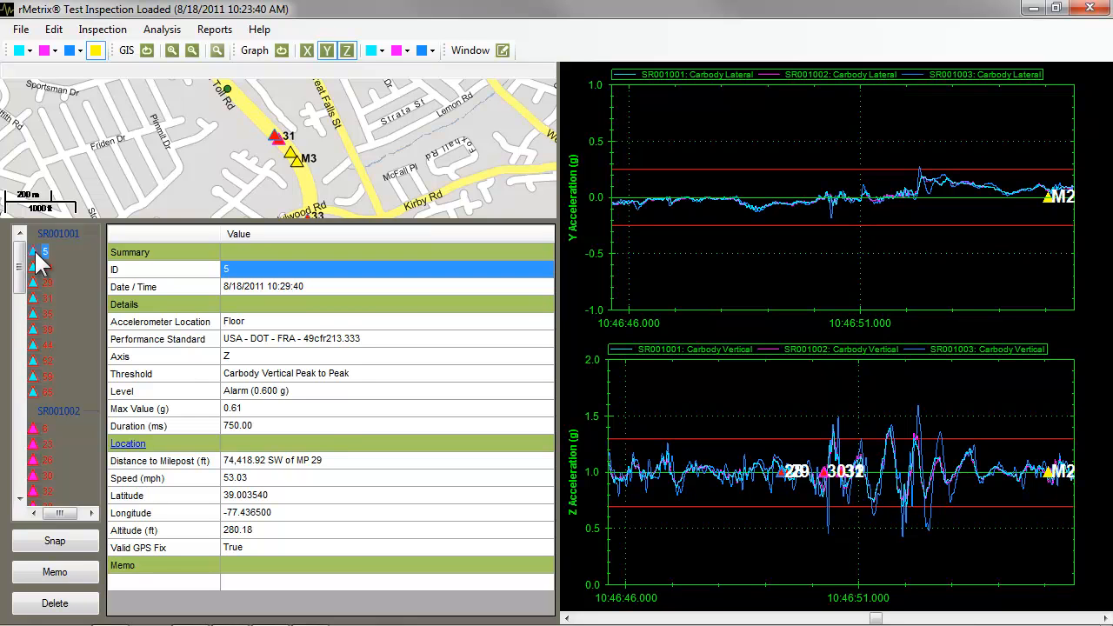
left_click(28, 52)
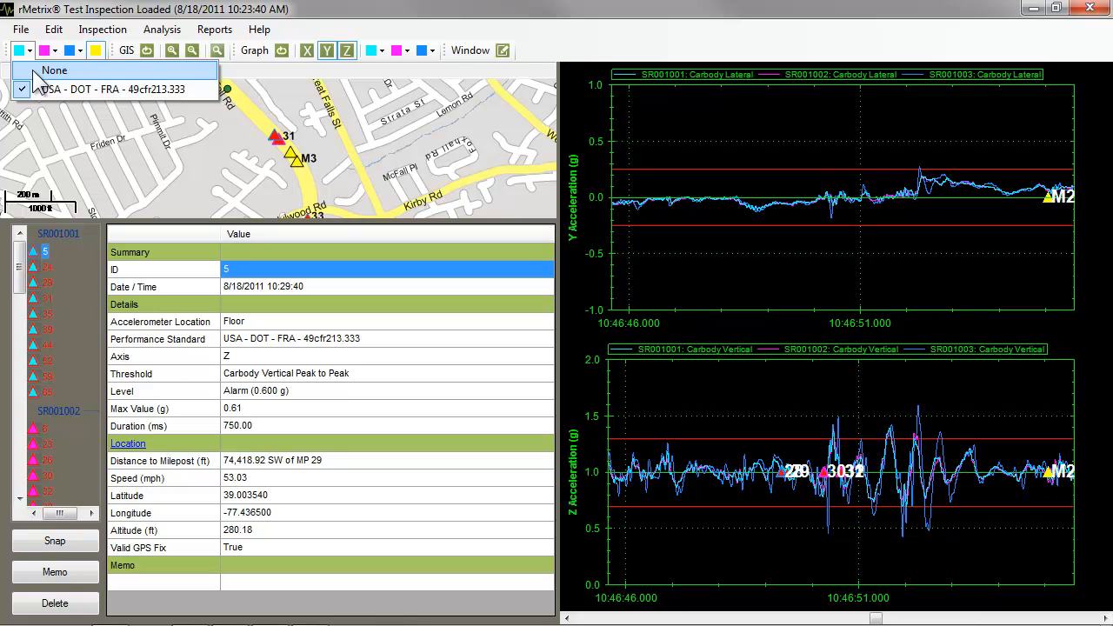
left_click(36, 72)
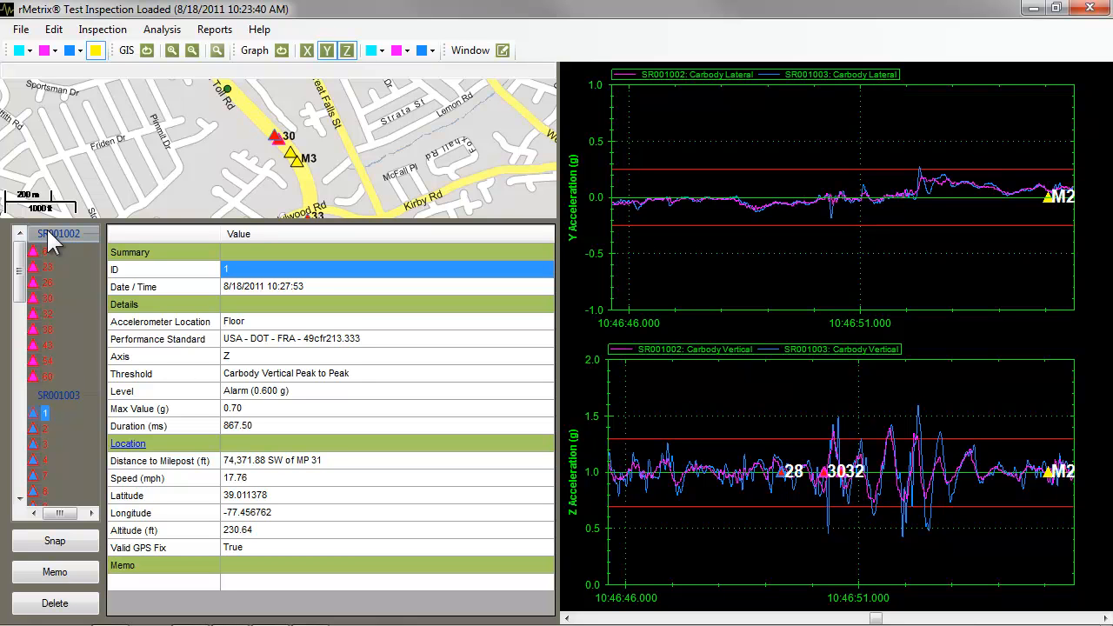
Set the SR001001 exception standard to USA - DOT - FRA - 49cfr213.333 and go back to the start of the exception list.
left_click(29, 51)
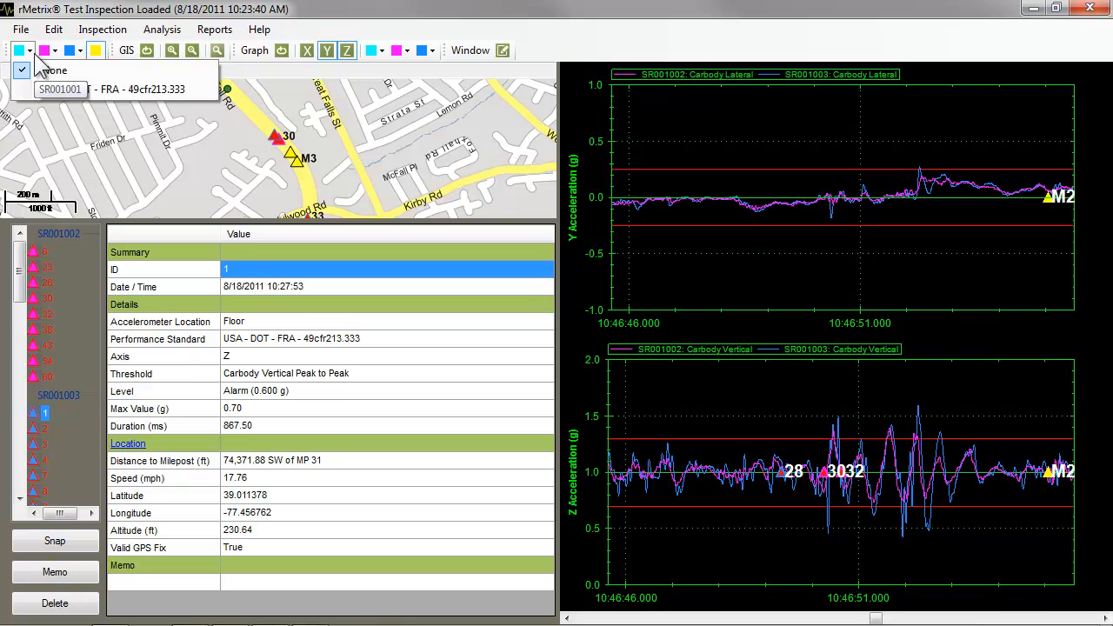
left_click(39, 89)
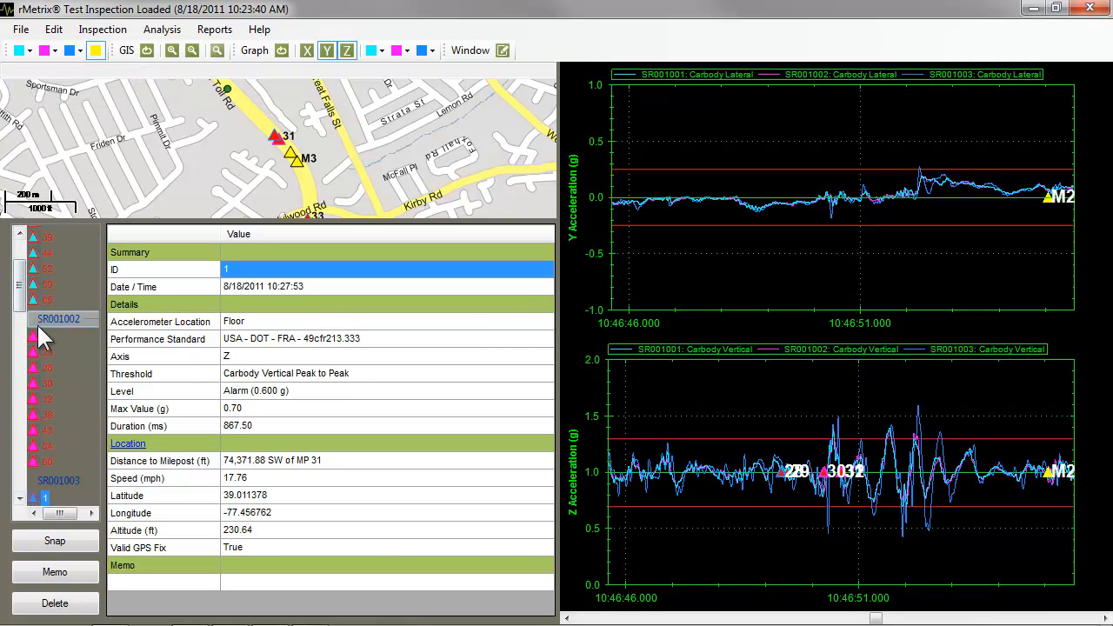
left_click_drag(23, 305, 28, 242)
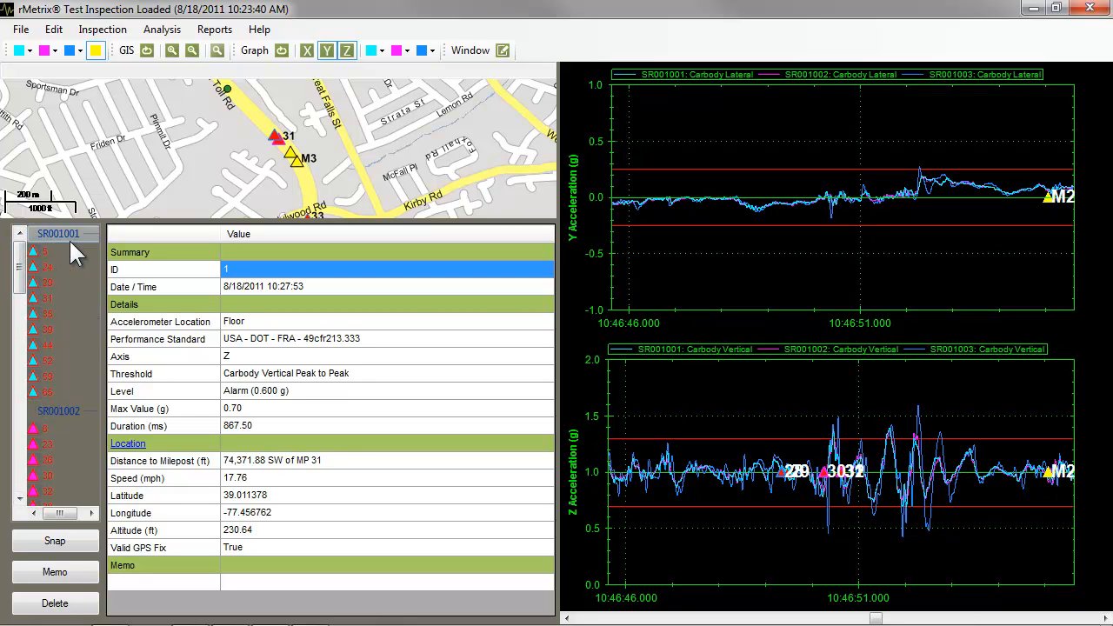
Hide the manual exceptions from the map, graphs and exception list, and check the end of the list.
left_click(99, 52)
left_click_drag(23, 252, 21, 489)
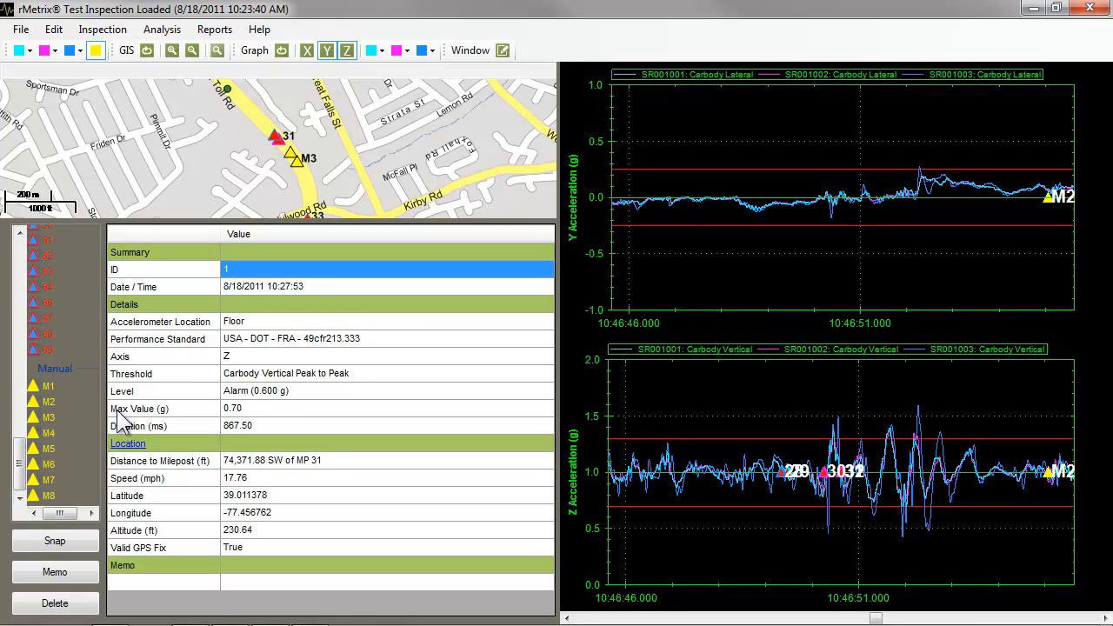
left_click(95, 53)
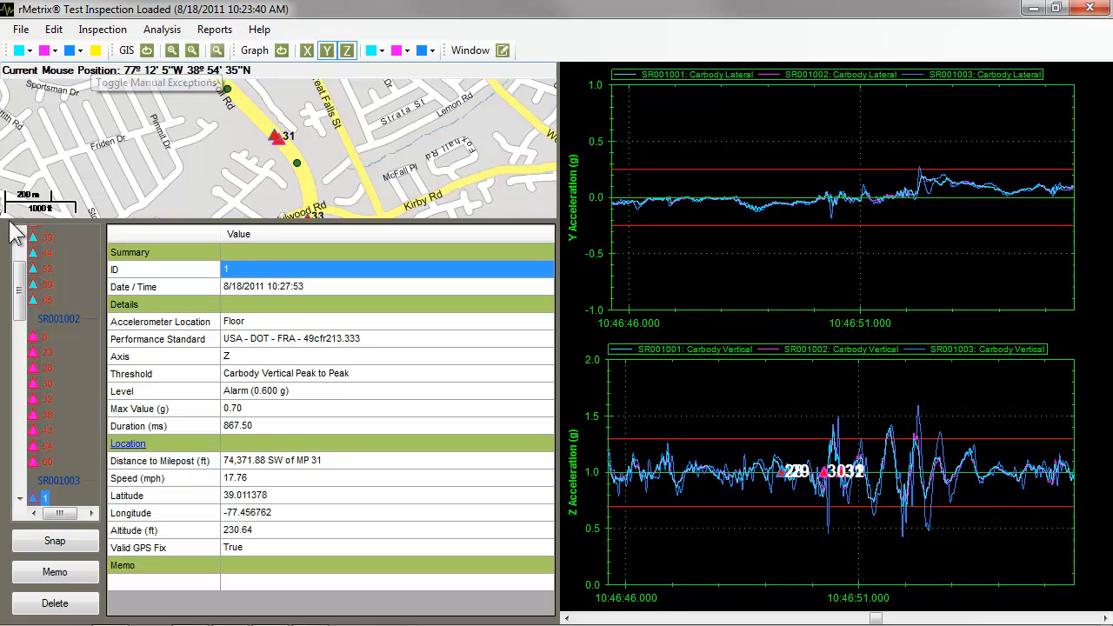
left_click_drag(20, 293, 22, 503)
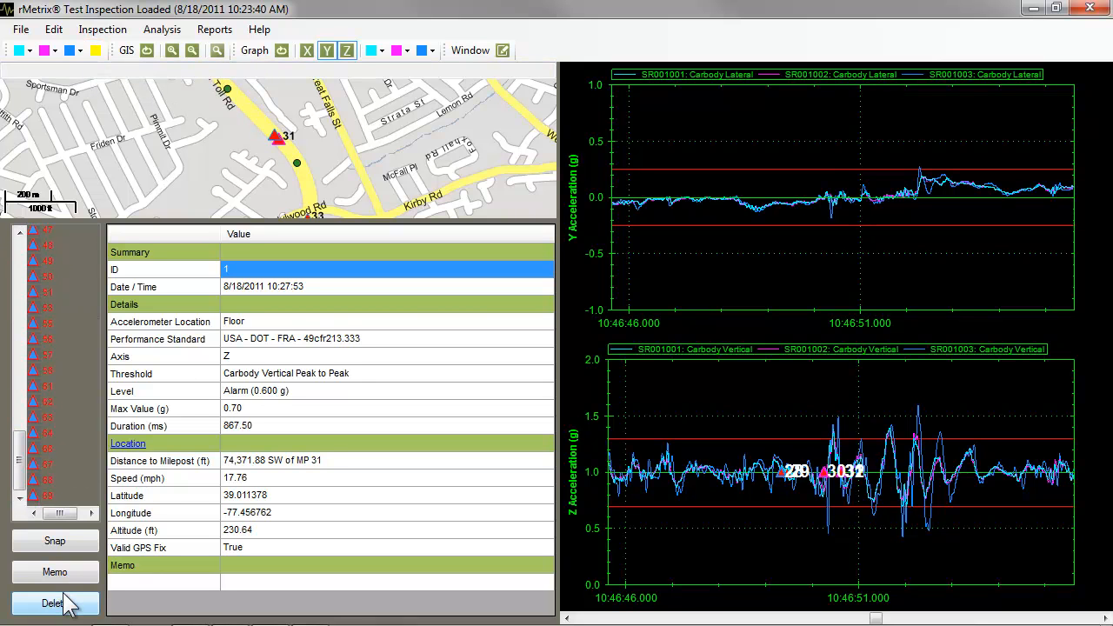